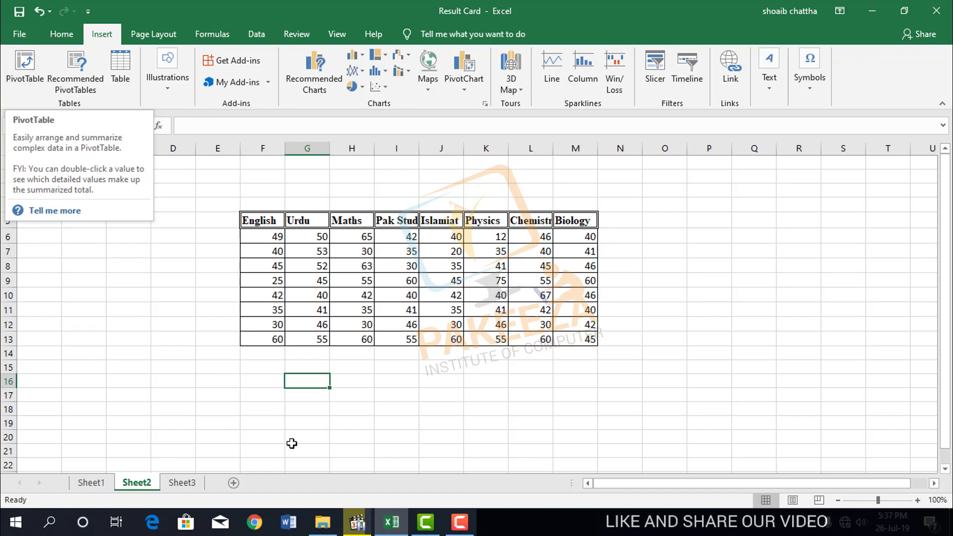
pyautogui.click(460, 521)
pyautogui.click(886, 456)
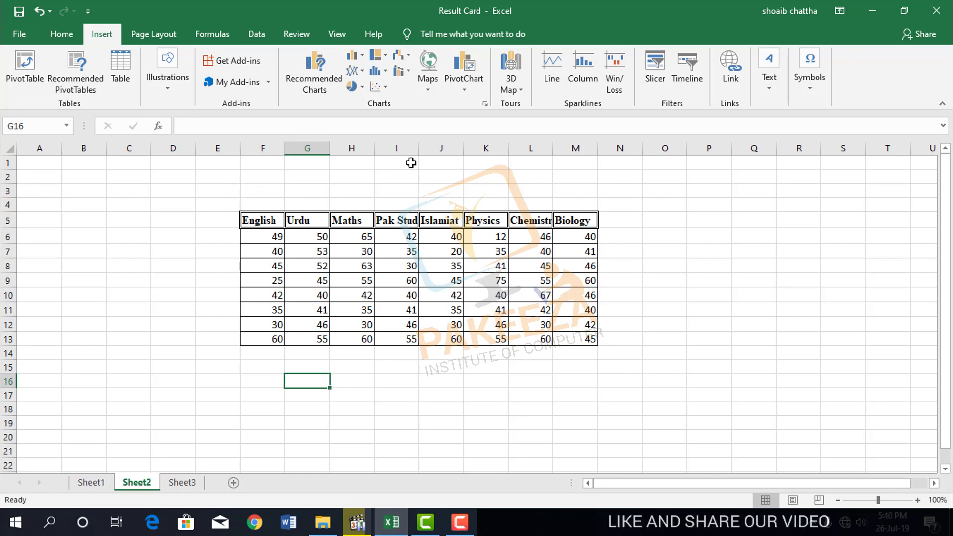
pyautogui.click(26, 65)
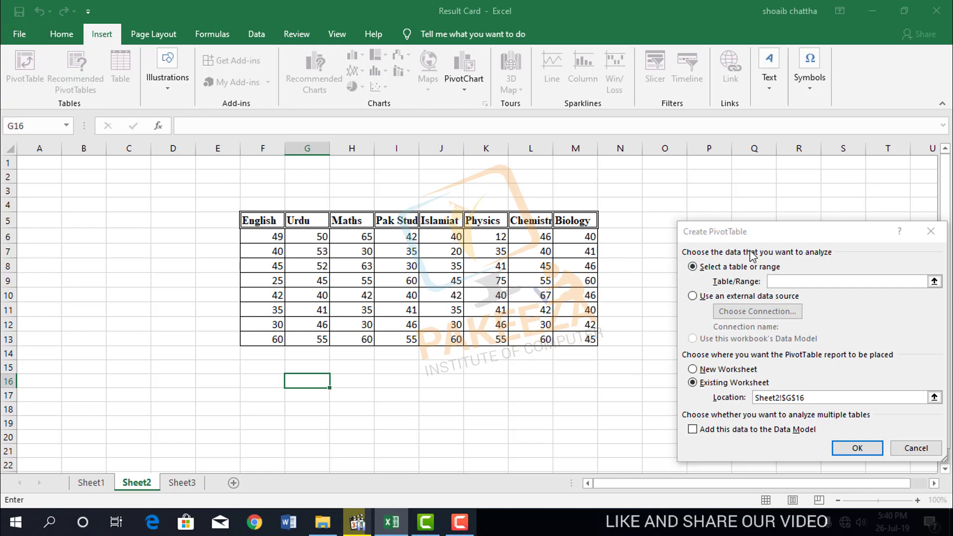
pyautogui.doubleClick(776, 233)
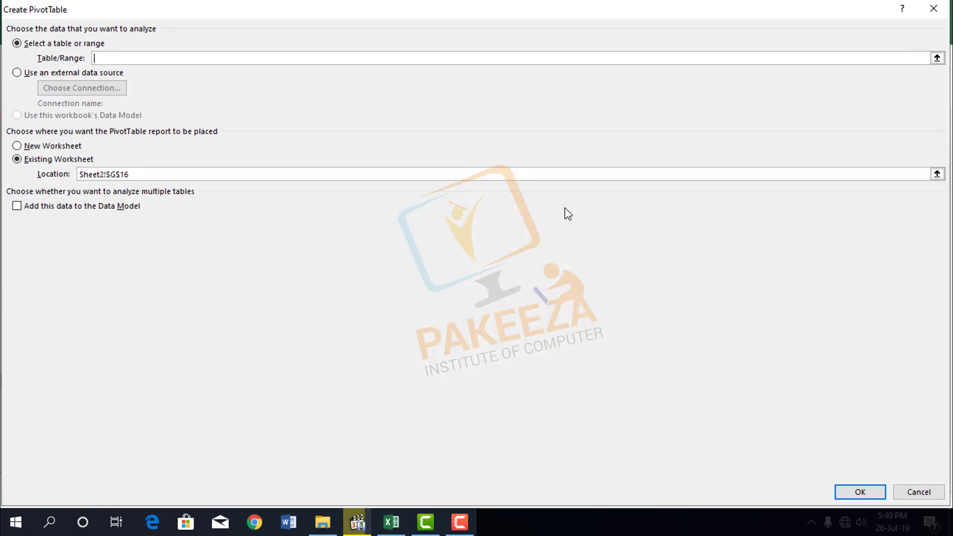
pyautogui.click(933, 9)
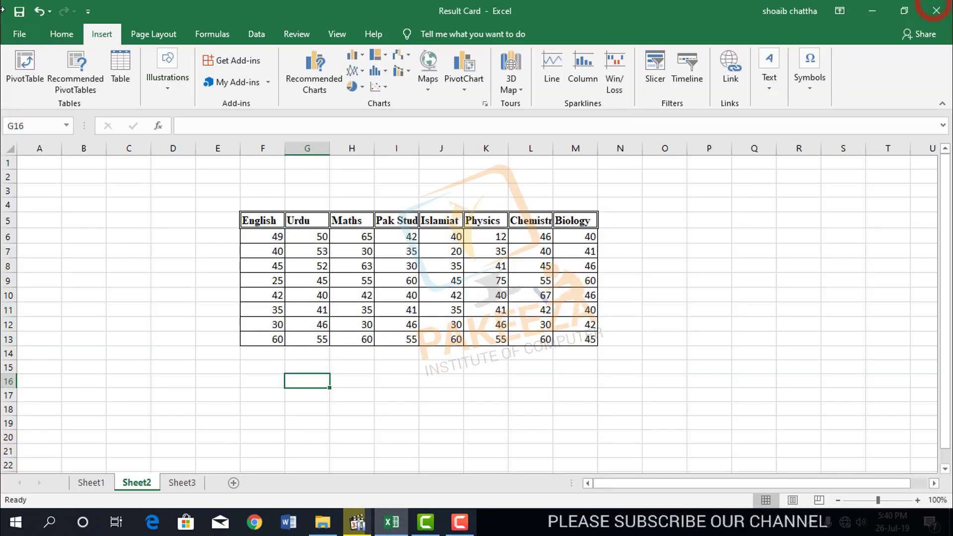
pyautogui.click(25, 64)
pyautogui.doubleClick(444, 142)
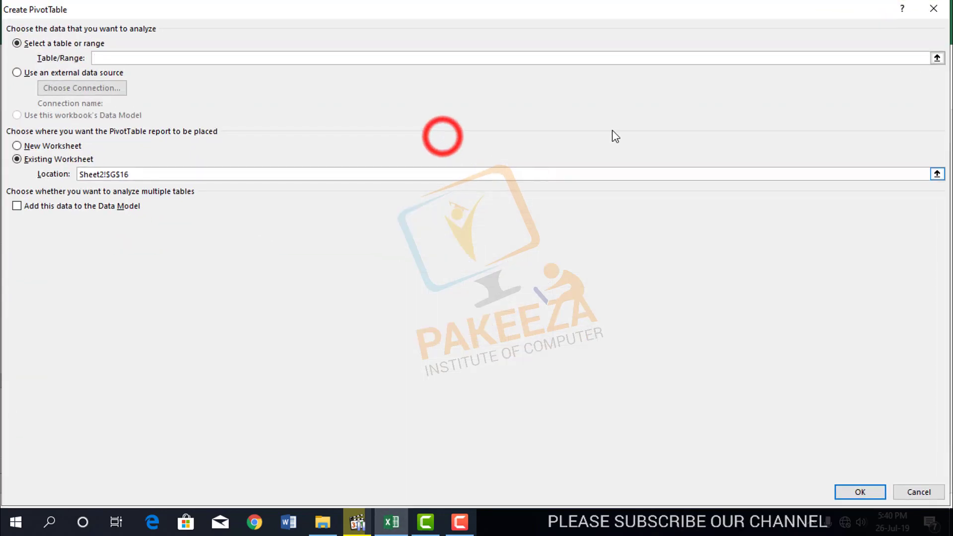
pyautogui.click(936, 7)
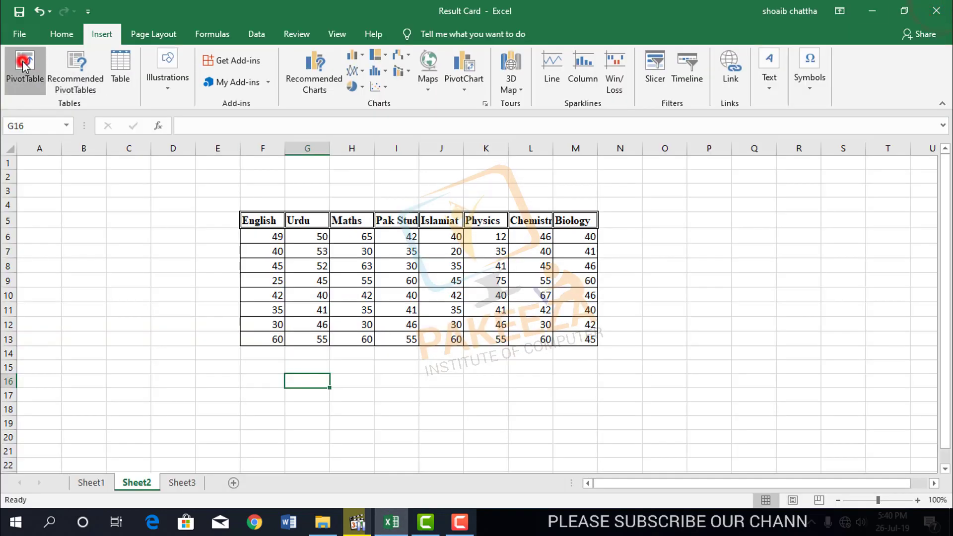
pyautogui.click(25, 63)
pyautogui.doubleClick(401, 142)
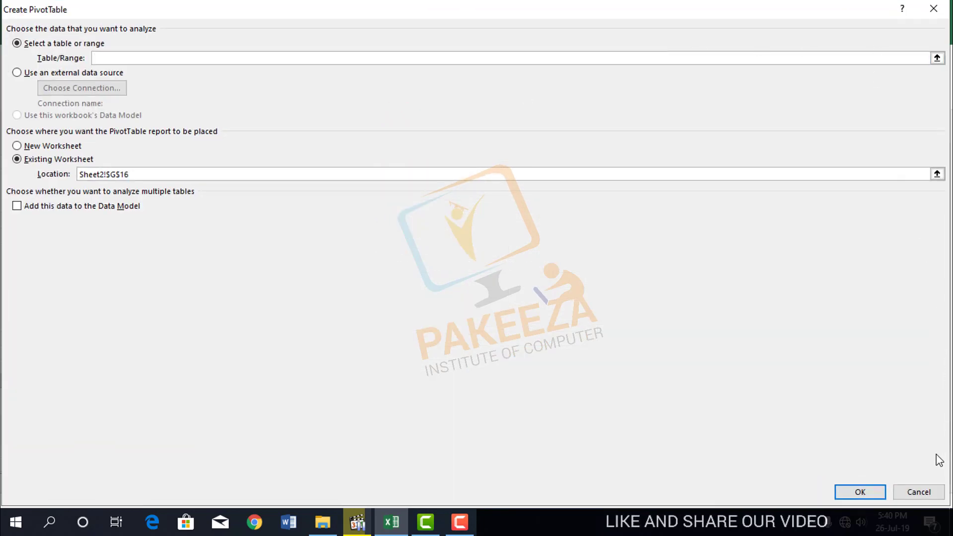
pyautogui.click(918, 491)
# Start a new PivotTable and set its source range to E4:N14 around the subject marks on Sheet2.
pyautogui.click(25, 63)
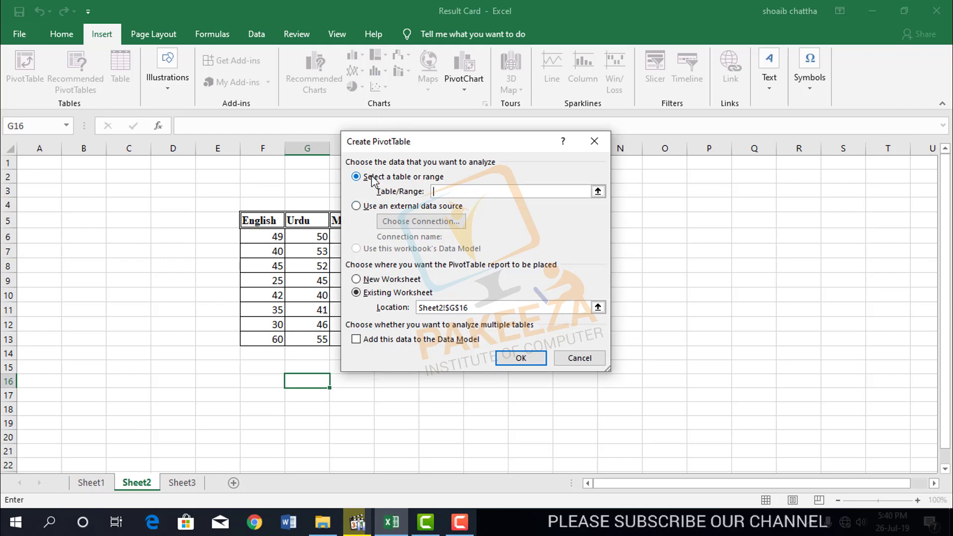
pyautogui.moveTo(365, 148); pyautogui.dragTo(676, 215)
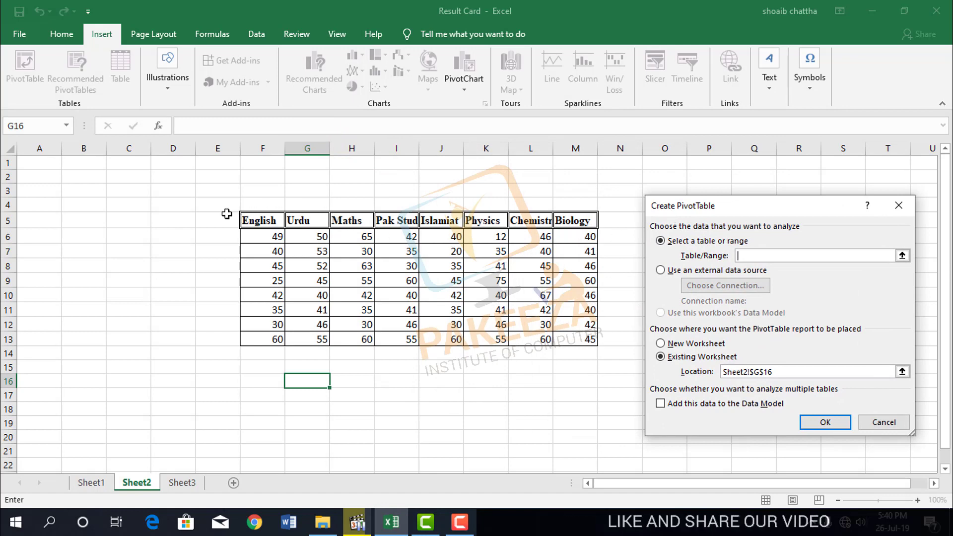
pyautogui.moveTo(238, 211); pyautogui.dragTo(618, 353)
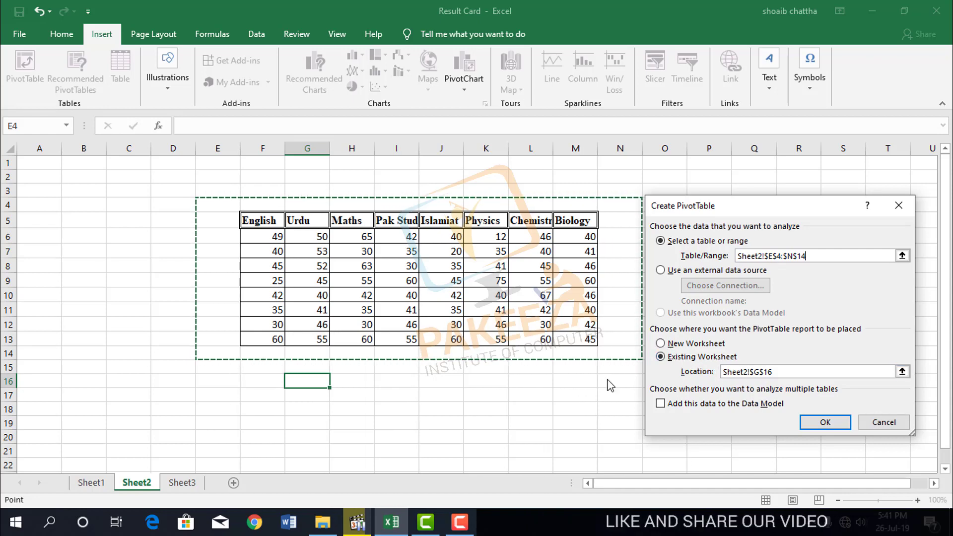
# Try to create the PivotTable on a new worksheet with only cell J16 of Sheet2 as its source.
pyautogui.click(118, 332)
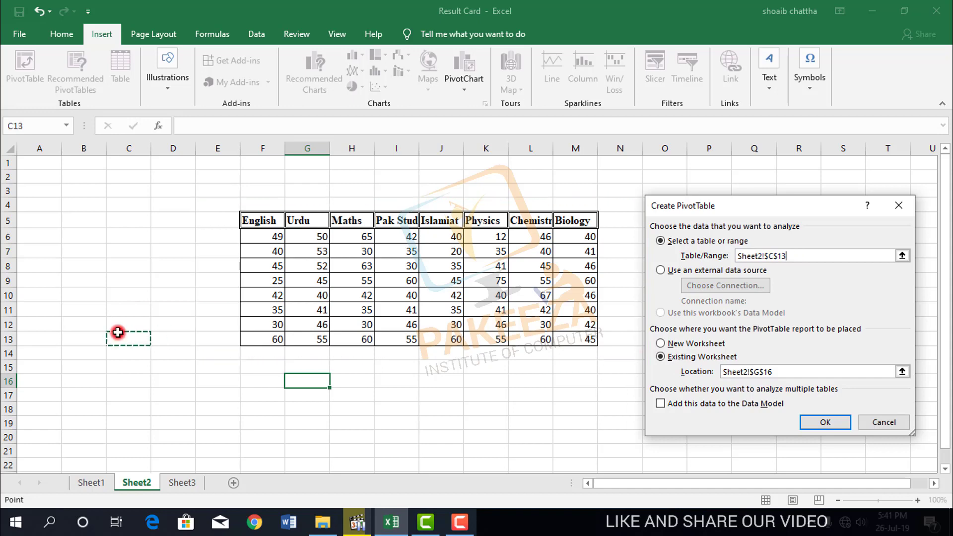
pyautogui.click(425, 430)
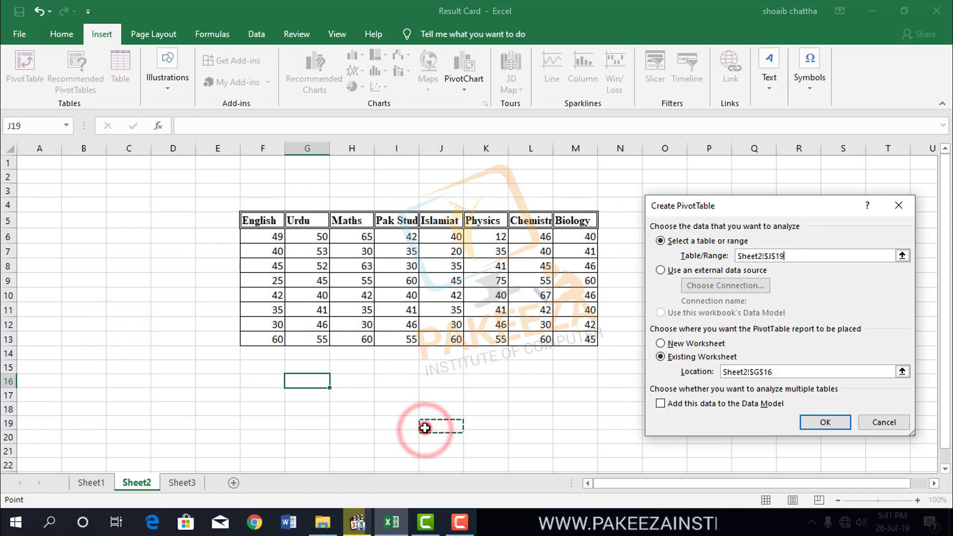
pyautogui.click(432, 383)
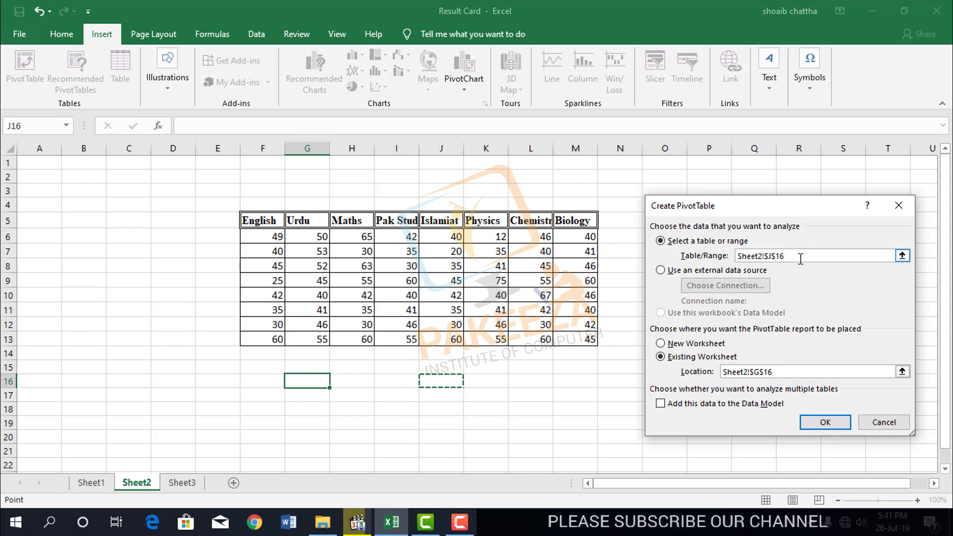
pyautogui.click(660, 344)
pyautogui.click(821, 422)
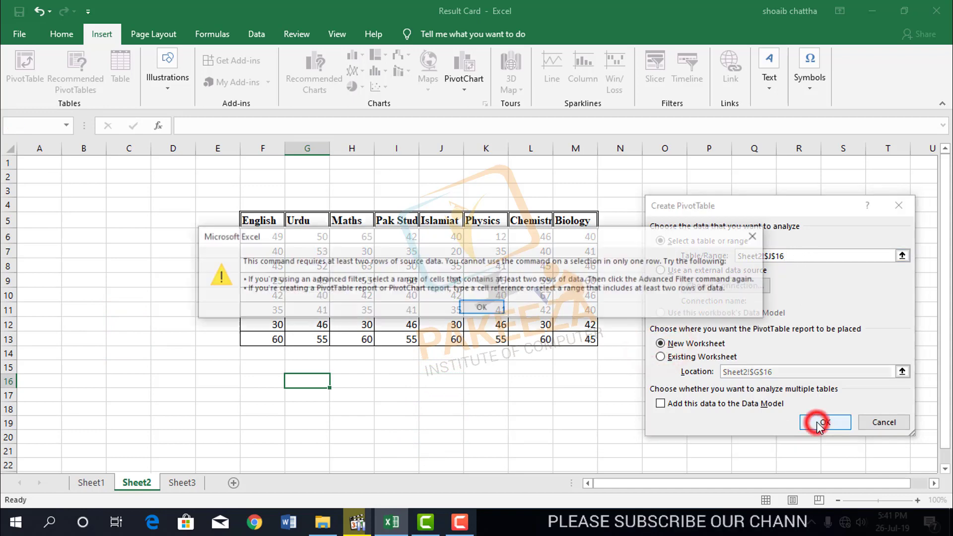
pyautogui.click(481, 307)
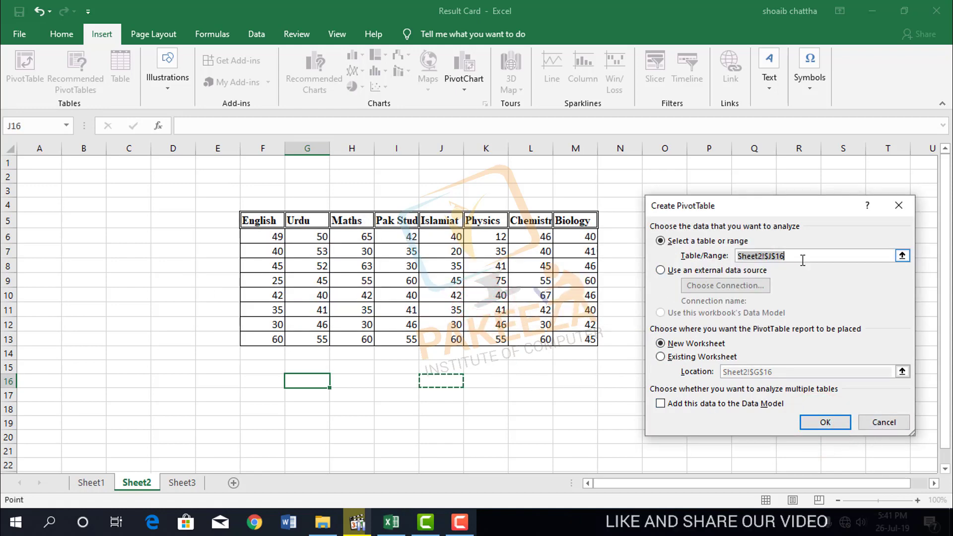
# Replace the source range with Sheet2!$F$5:$M$13 and create the PivotTable.
pyautogui.moveTo(799, 257); pyautogui.dragTo(690, 265)
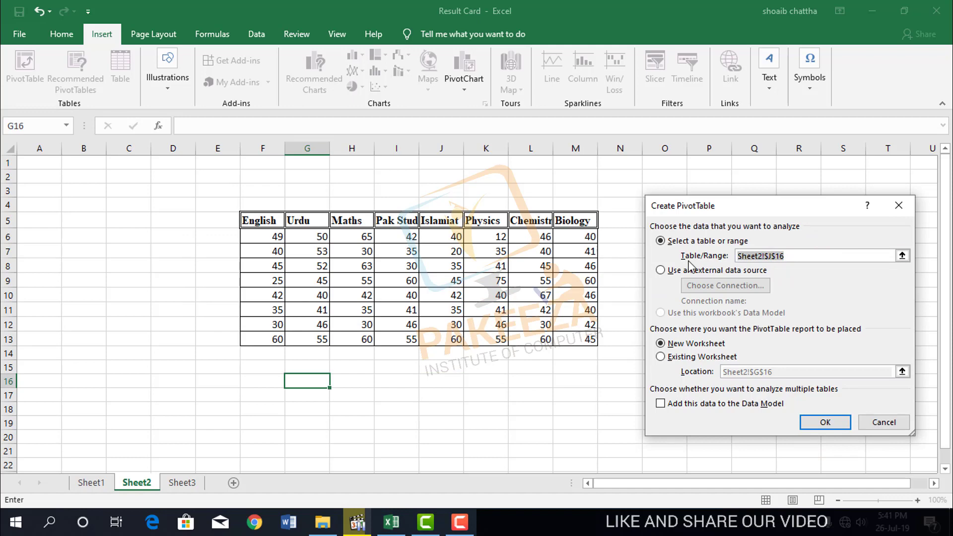
pyautogui.press('BackSpace')
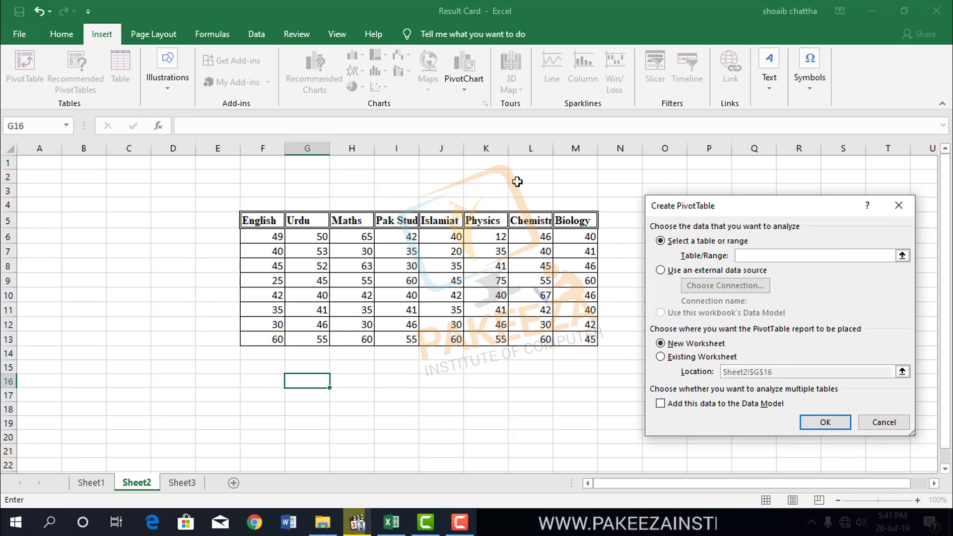
pyautogui.moveTo(254, 221); pyautogui.dragTo(565, 338)
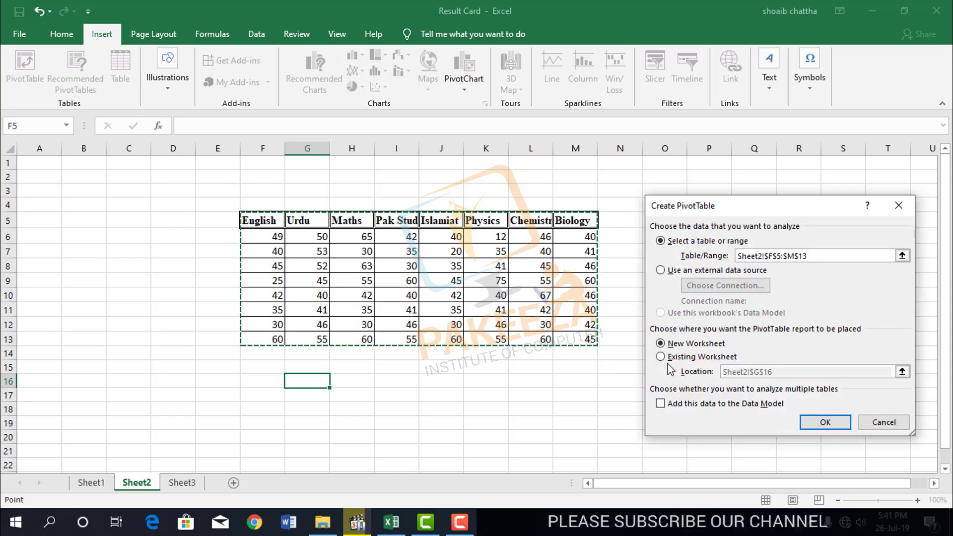
pyautogui.click(819, 422)
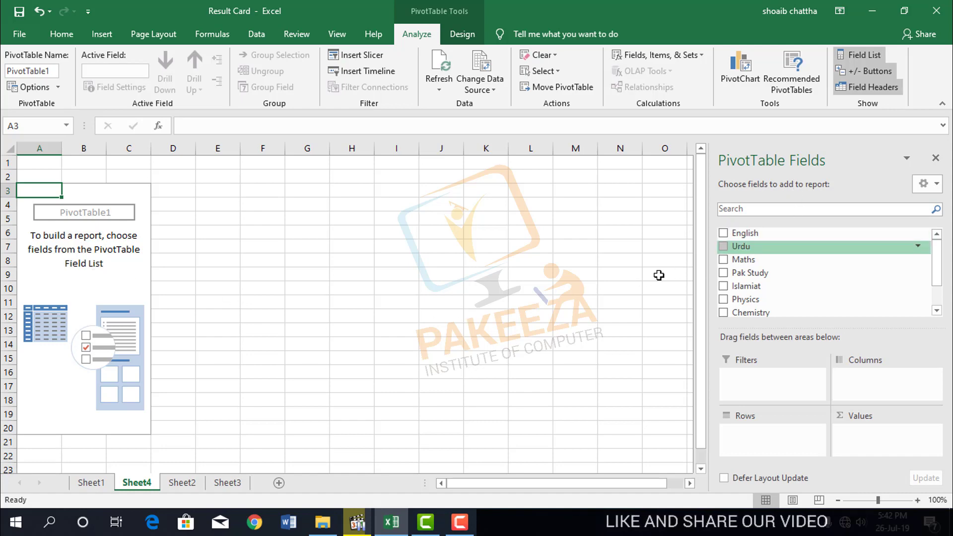
# Compare the PivotTable field list on Sheet4 with the subject headings and marks on Sheet1 and Sheet2.
pyautogui.click(292, 272)
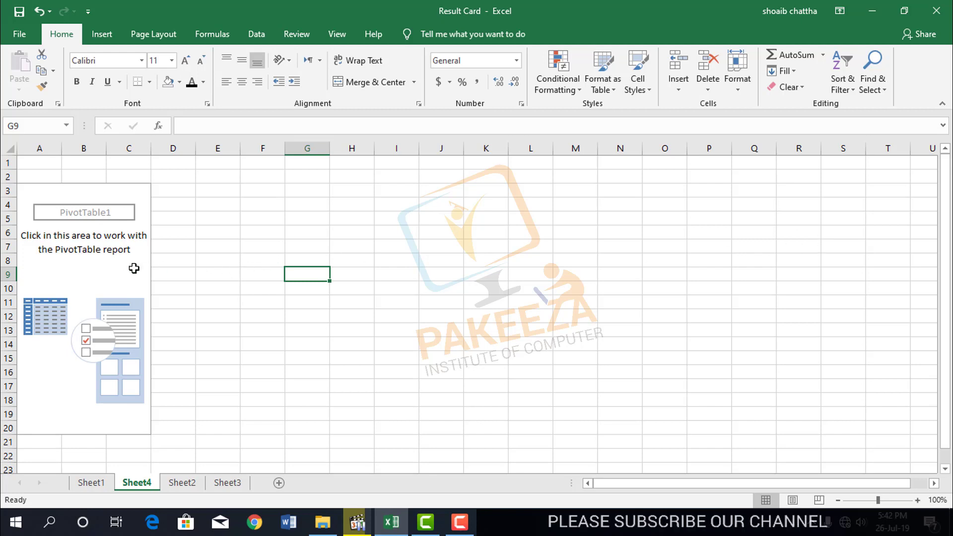
pyautogui.click(106, 264)
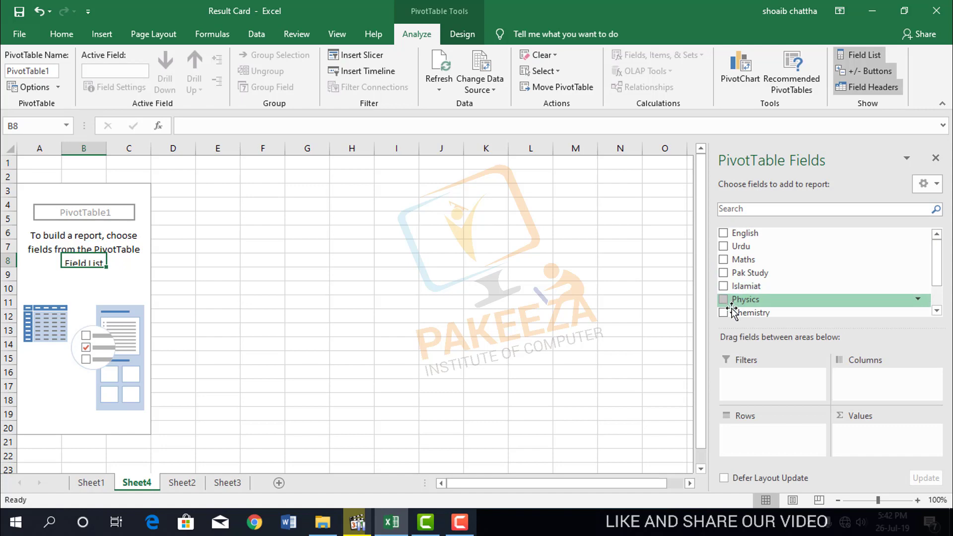
pyautogui.click(96, 485)
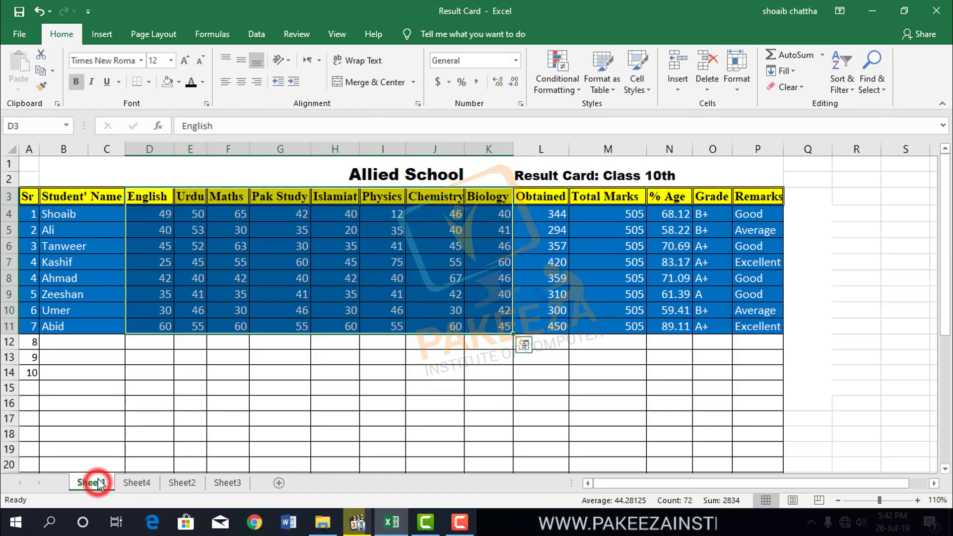
pyautogui.click(179, 482)
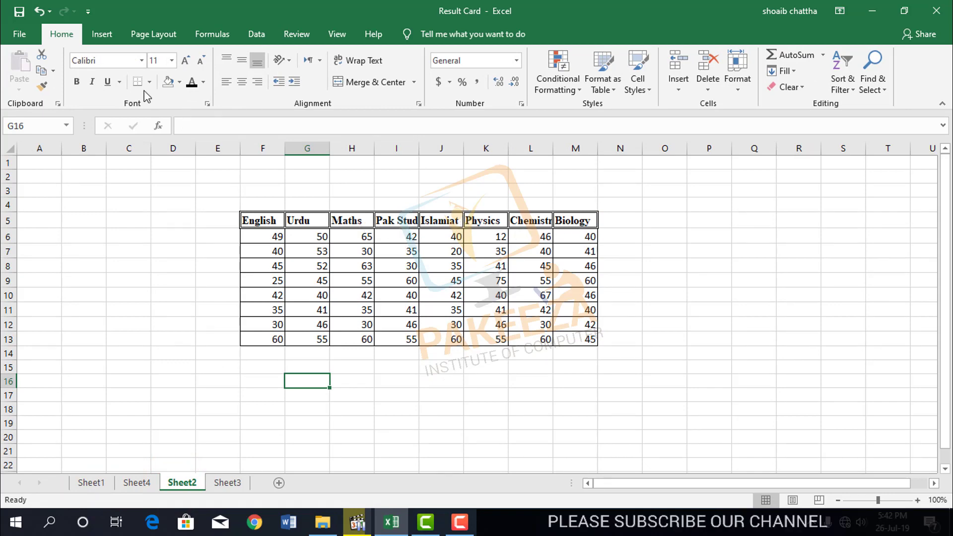
pyautogui.click(144, 485)
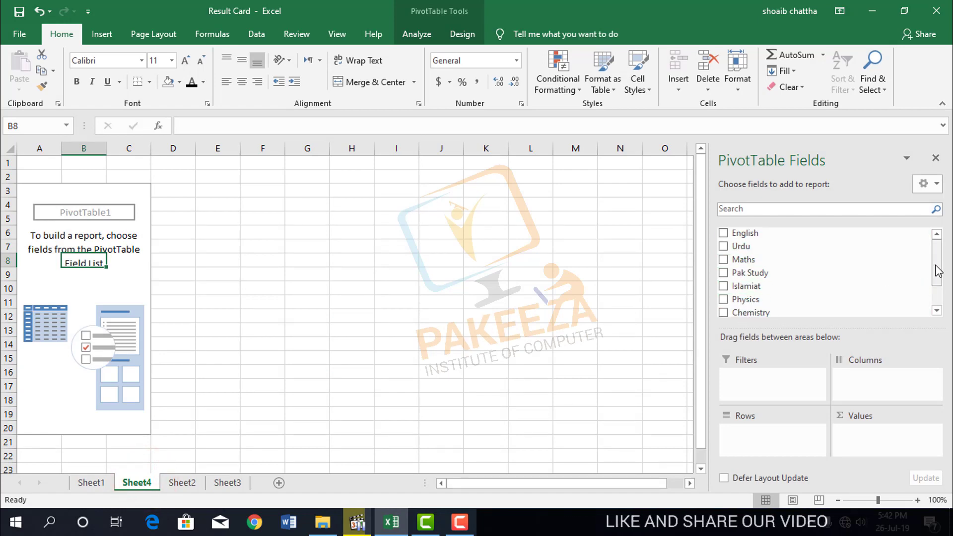
pyautogui.moveTo(937, 263); pyautogui.dragTo(936, 239)
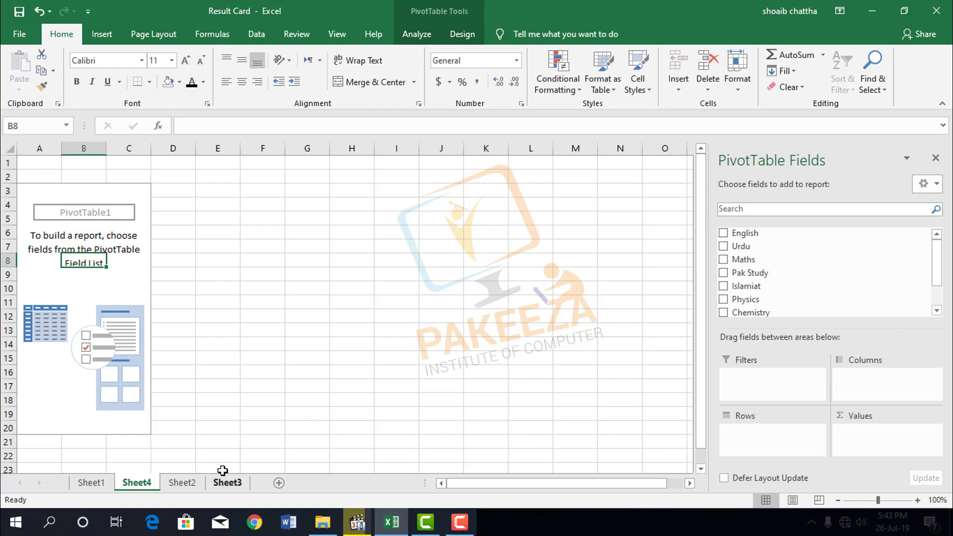
pyautogui.click(183, 482)
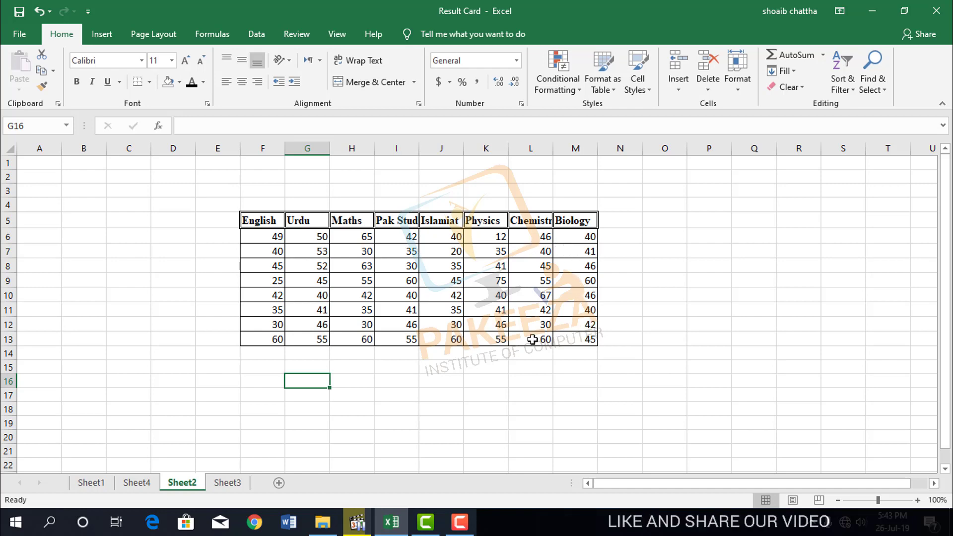
pyautogui.click(136, 483)
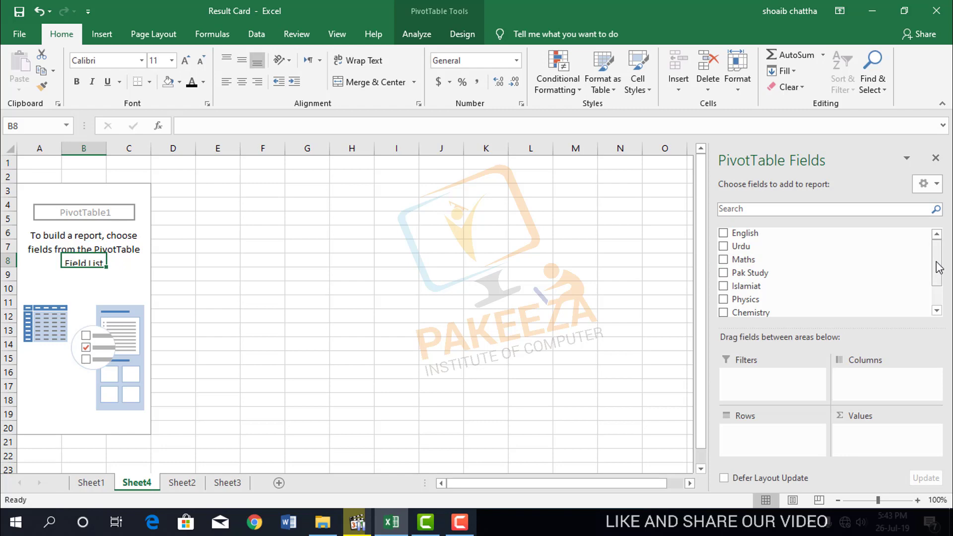
pyautogui.moveTo(936, 262)
pyautogui.mouseDown()
pyautogui.moveTo(940, 298)
pyautogui.moveTo(943, 266)
pyautogui.mouseUp()
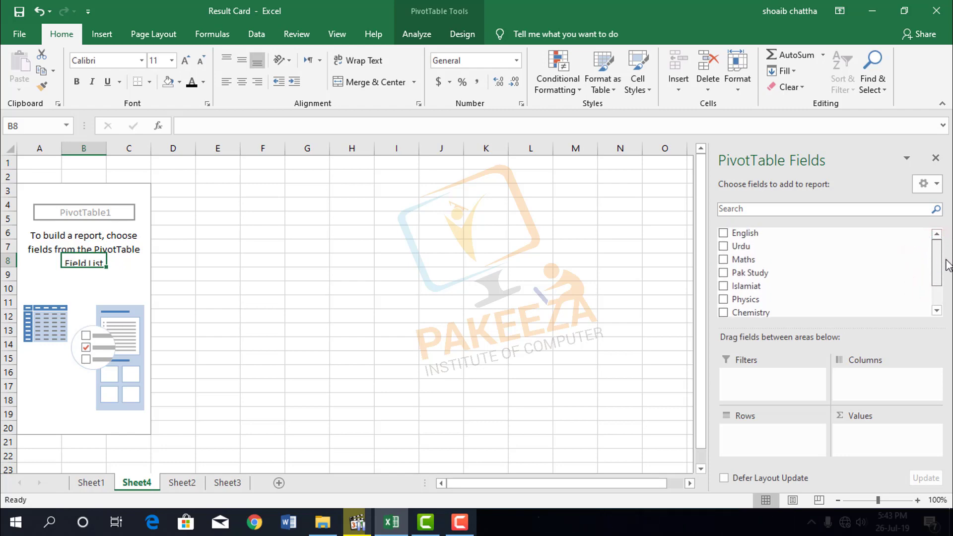
# Add the English and Urdu fields to the PivotTable as summed values.
pyautogui.click(722, 233)
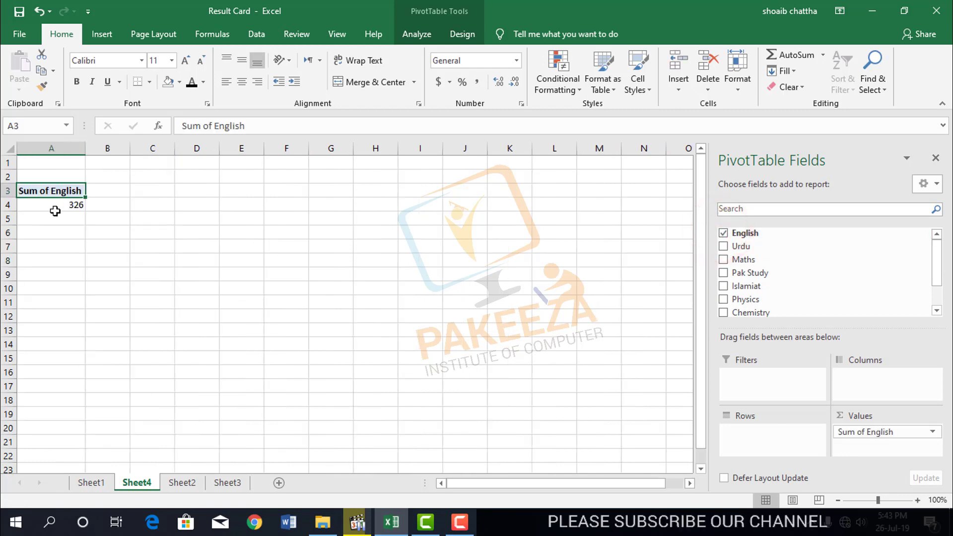
pyautogui.moveTo(30, 201)
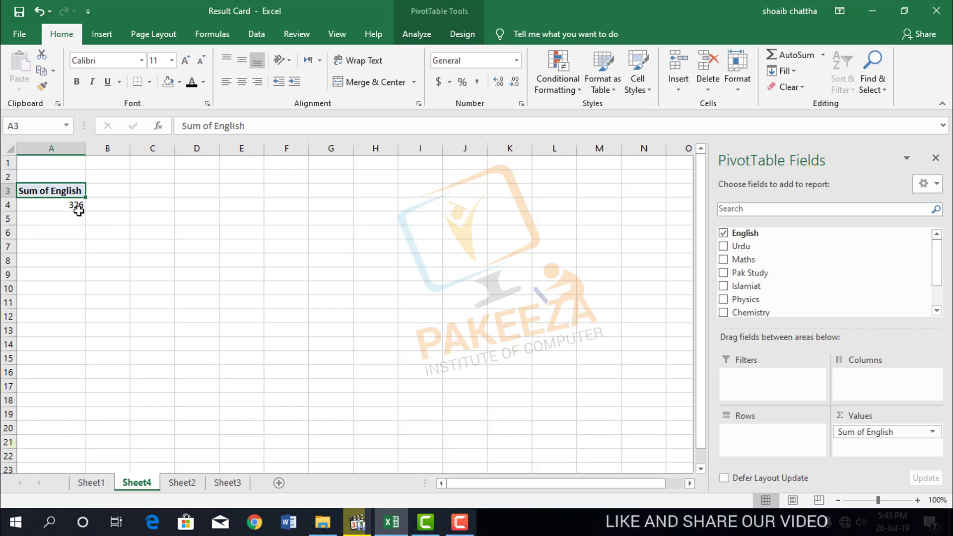
pyautogui.click(730, 248)
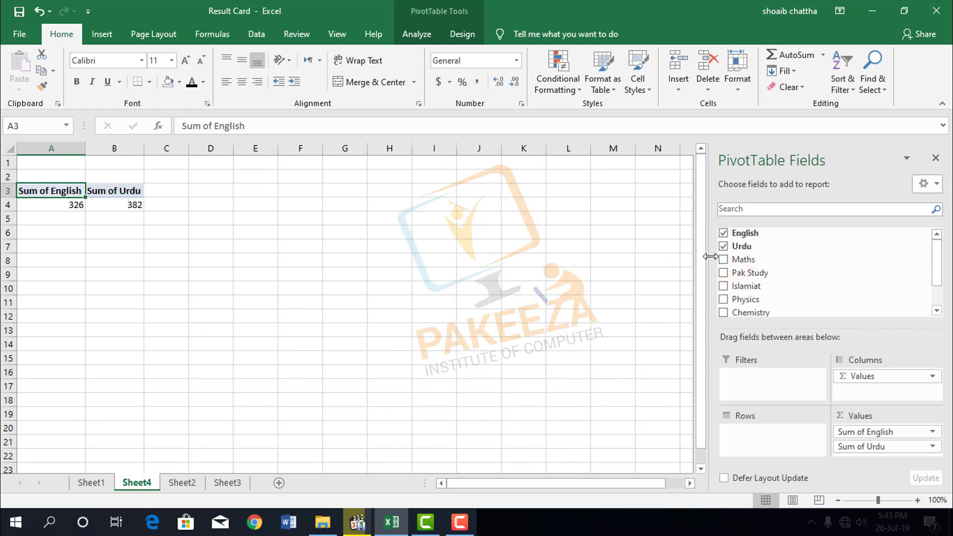
# Add the Islamiat and Chemistry fields to the PivotTable and remove both of them again.
pyautogui.click(722, 288)
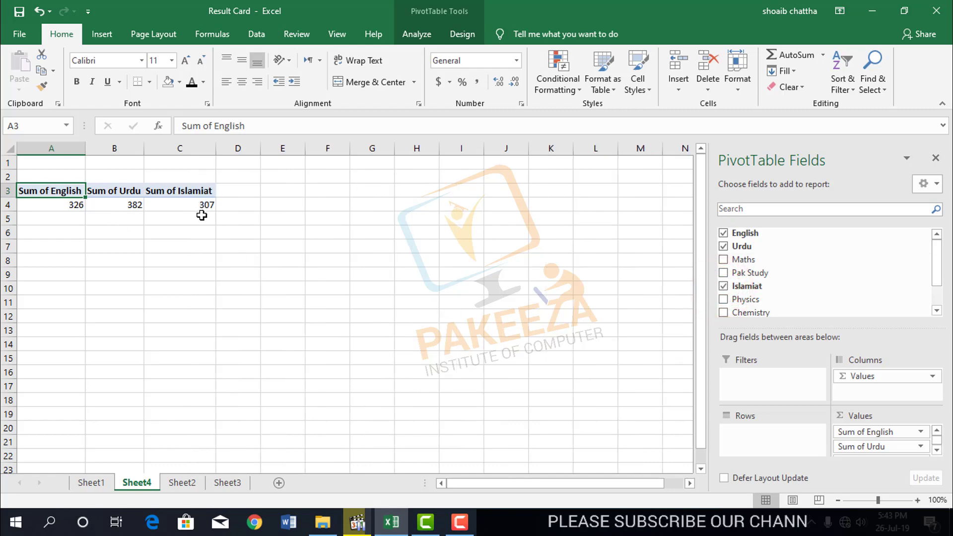
pyautogui.click(723, 313)
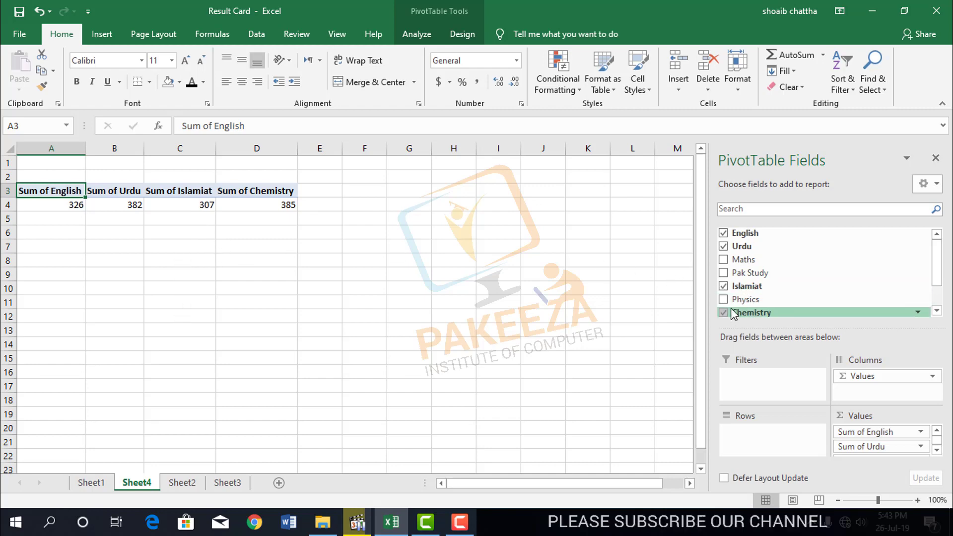
pyautogui.click(723, 286)
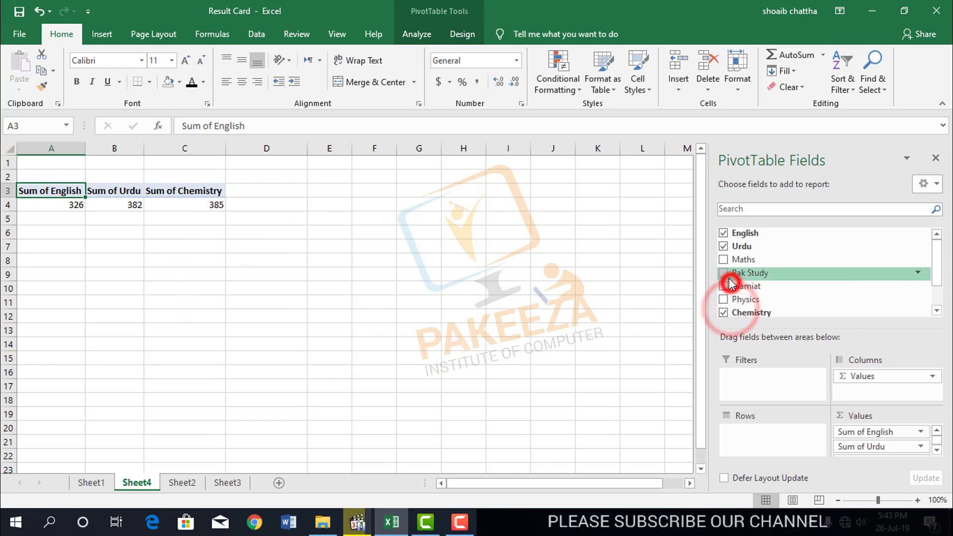
pyautogui.click(724, 312)
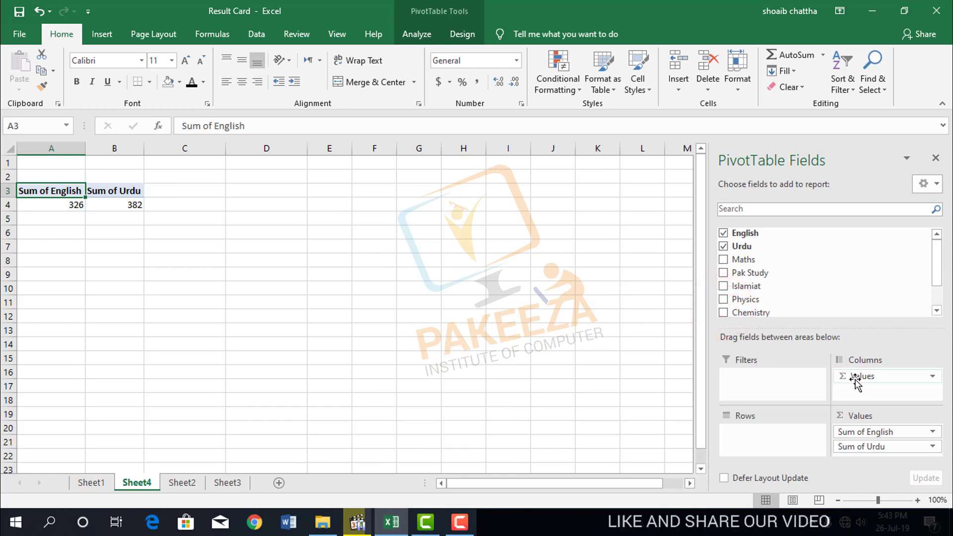
# Move the Values field to the row labels and add Maths, Pak Study, Islamiat and Chemistry as summed values.
pyautogui.click(879, 378)
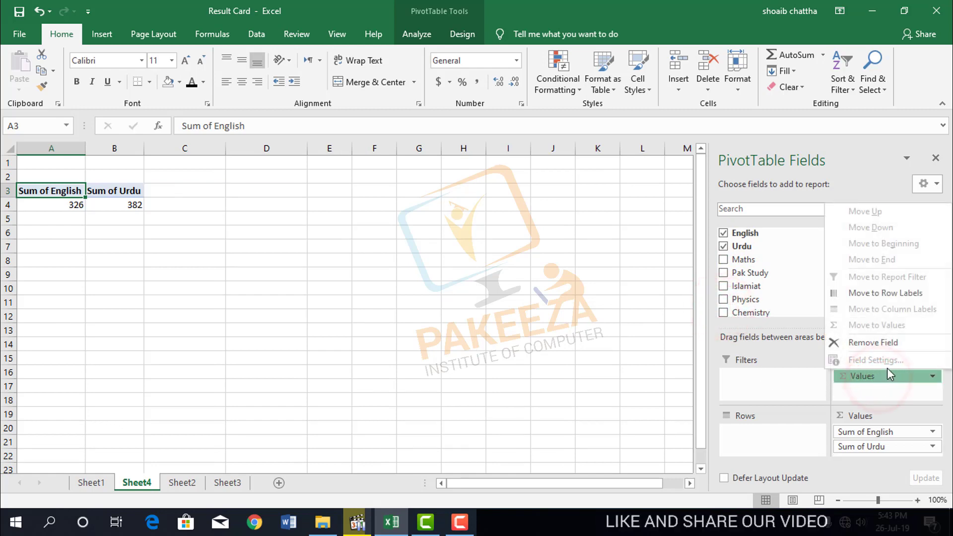
pyautogui.click(885, 294)
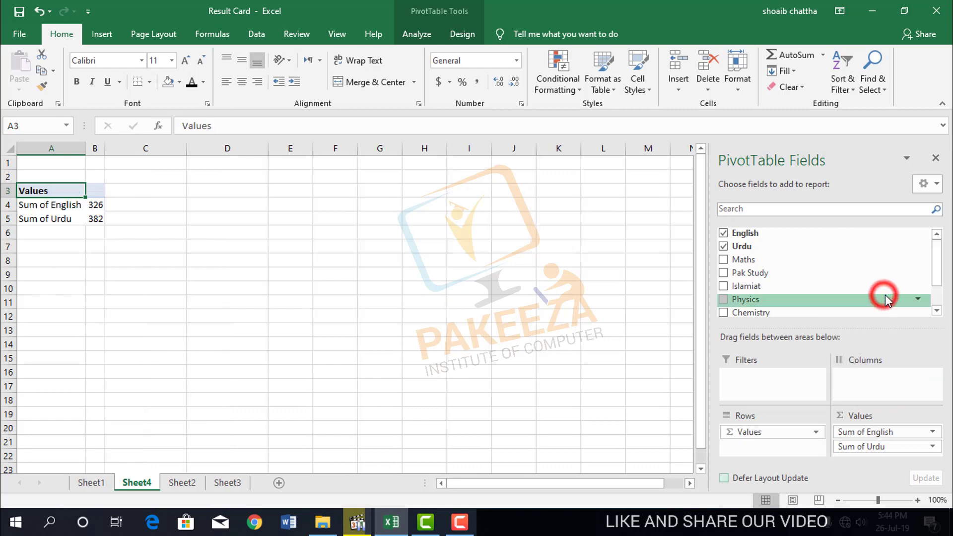
pyautogui.click(725, 261)
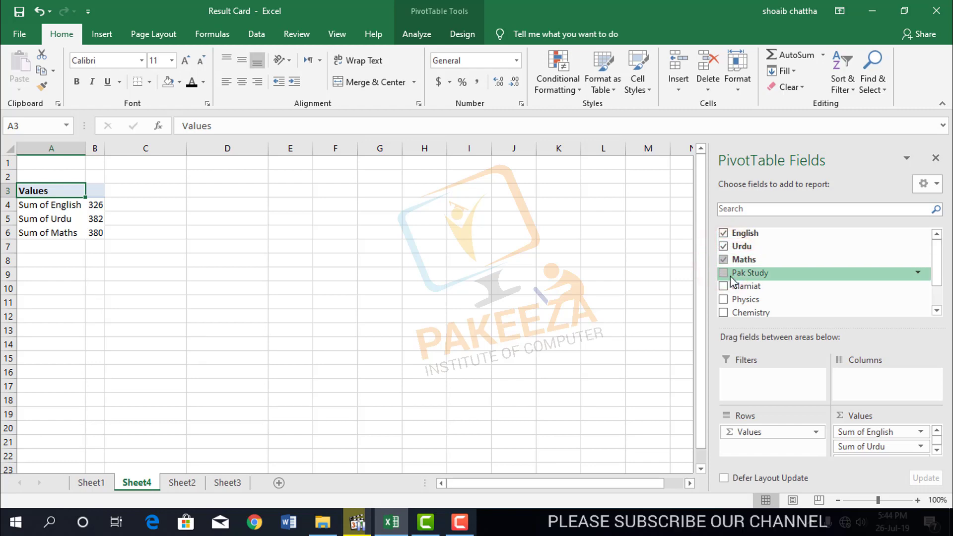
pyautogui.click(730, 274)
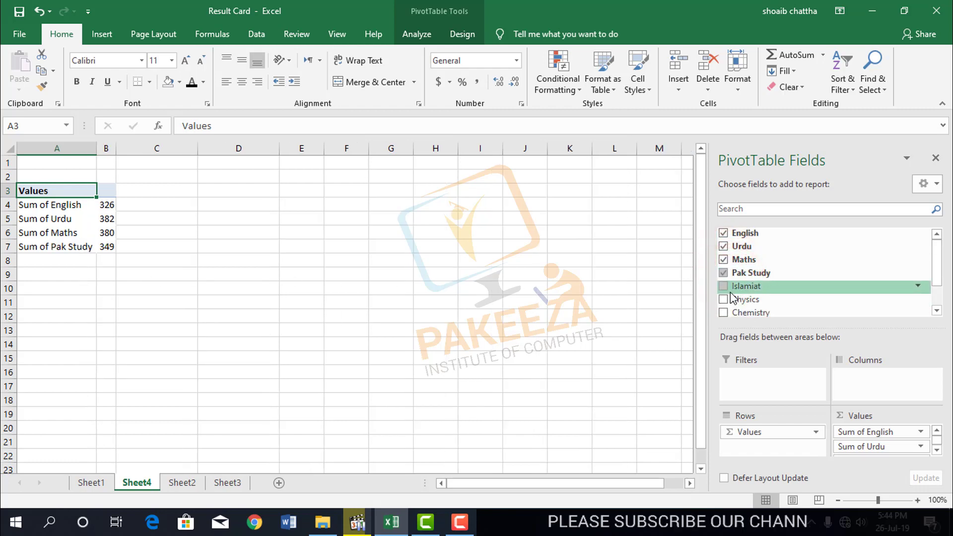
pyautogui.click(723, 287)
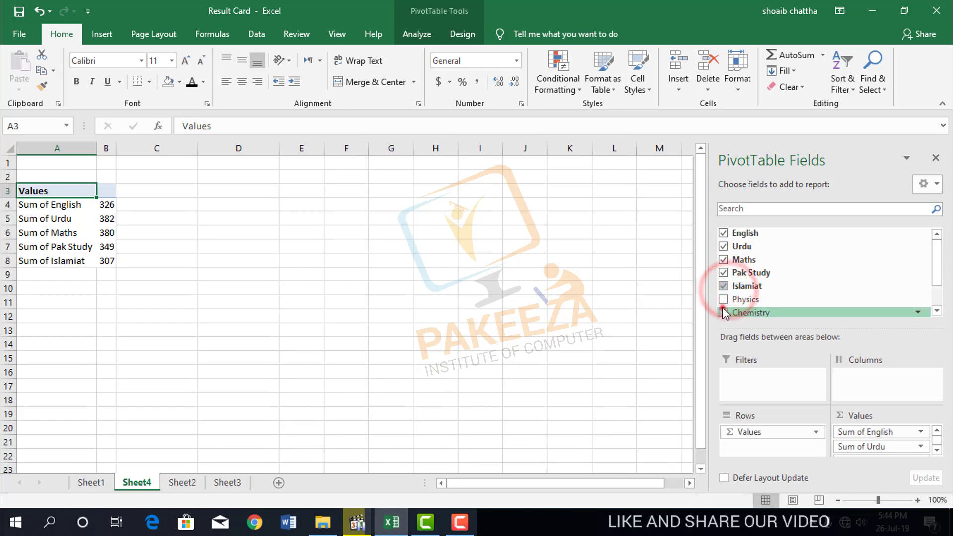
pyautogui.click(724, 312)
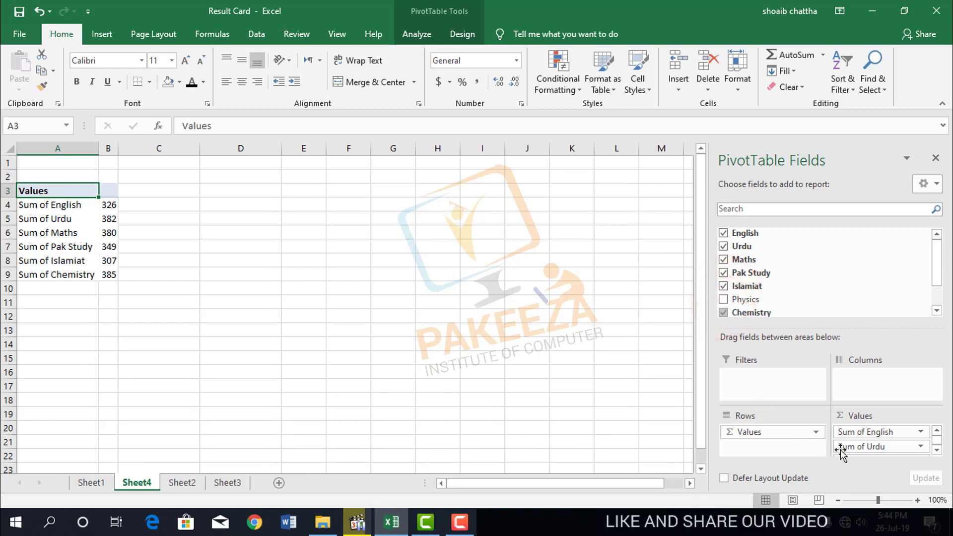
# Move the Values field from the row labels back to the column labels.
pyautogui.click(855, 433)
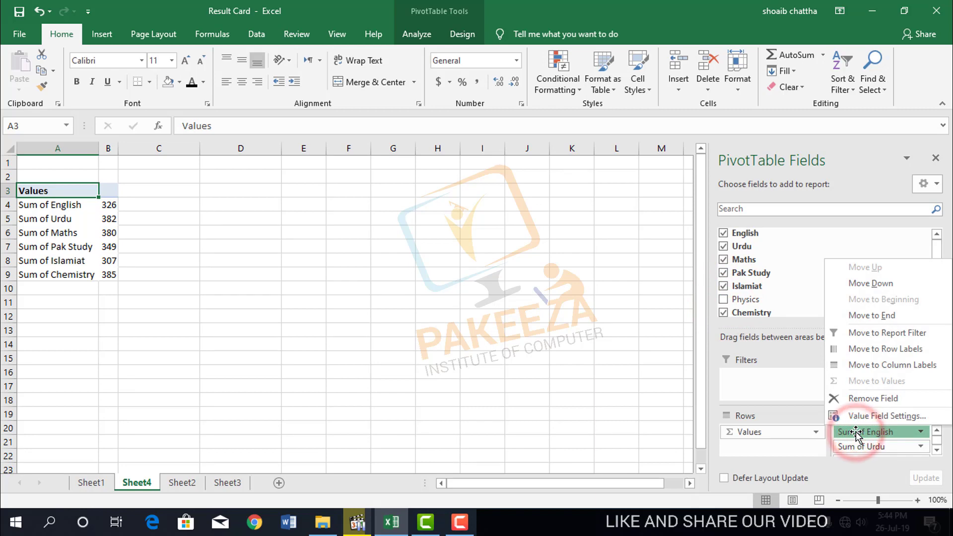
pyautogui.click(792, 434)
pyautogui.click(791, 433)
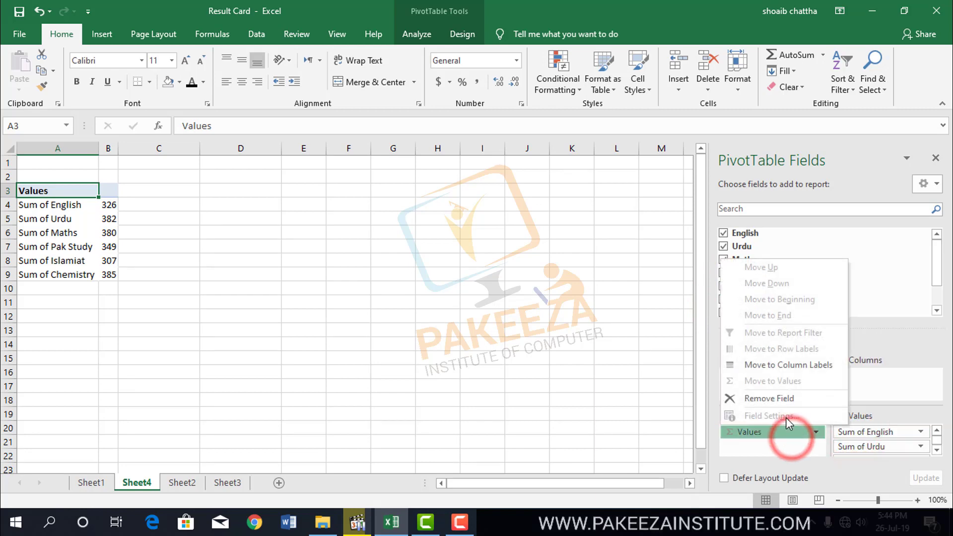
pyautogui.click(766, 367)
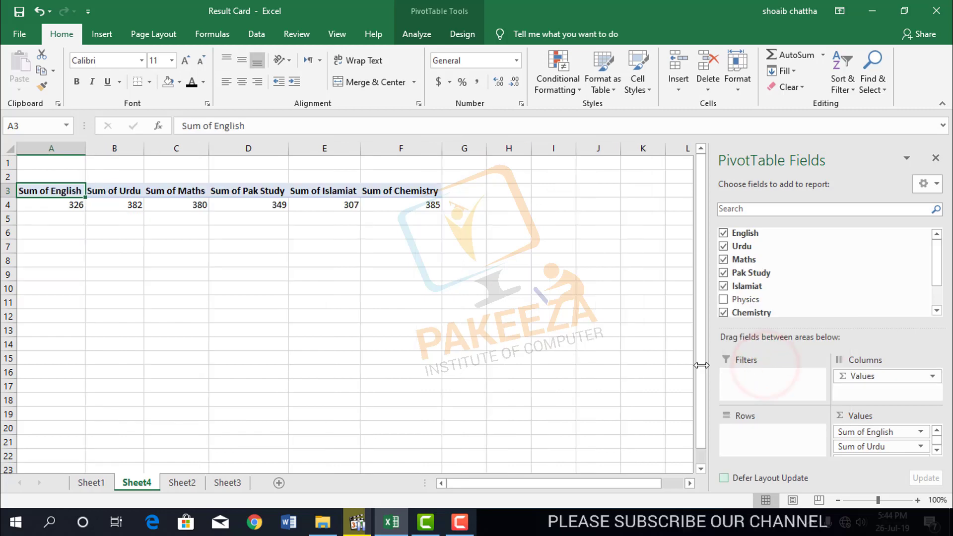
# Examine the summed subject headings and totals from English to Chemistry in the PivotTable on Sheet4.
pyautogui.click(305, 269)
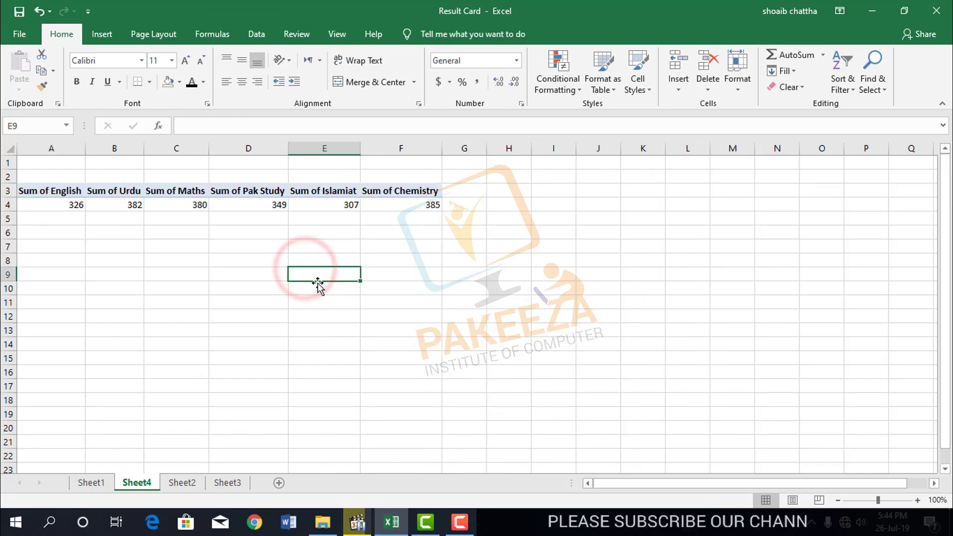
pyautogui.click(245, 251)
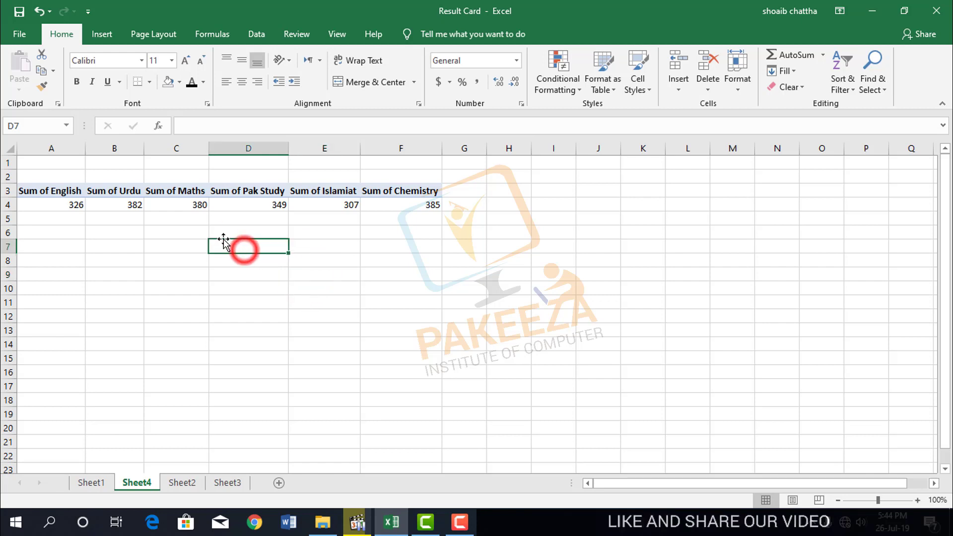
pyautogui.click(127, 191)
pyautogui.click(70, 191)
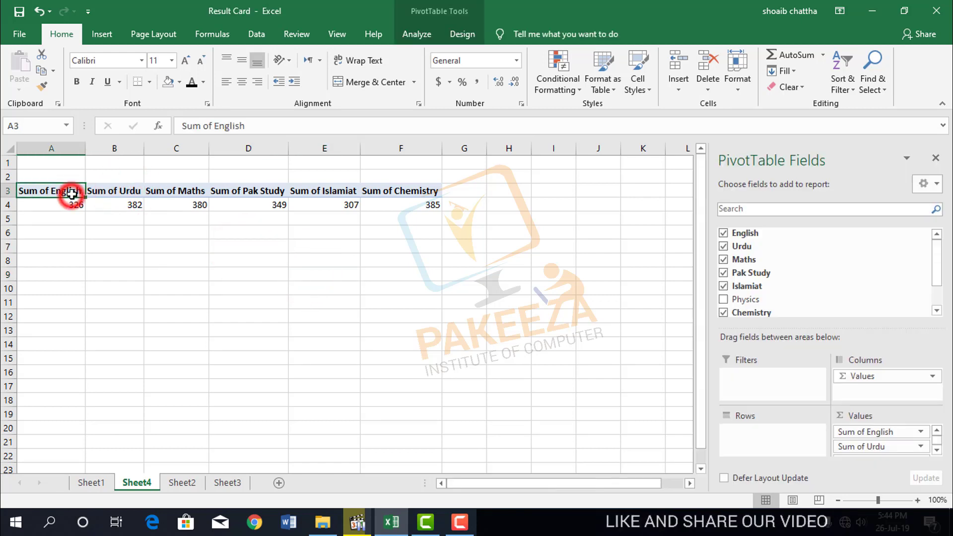
pyautogui.click(415, 193)
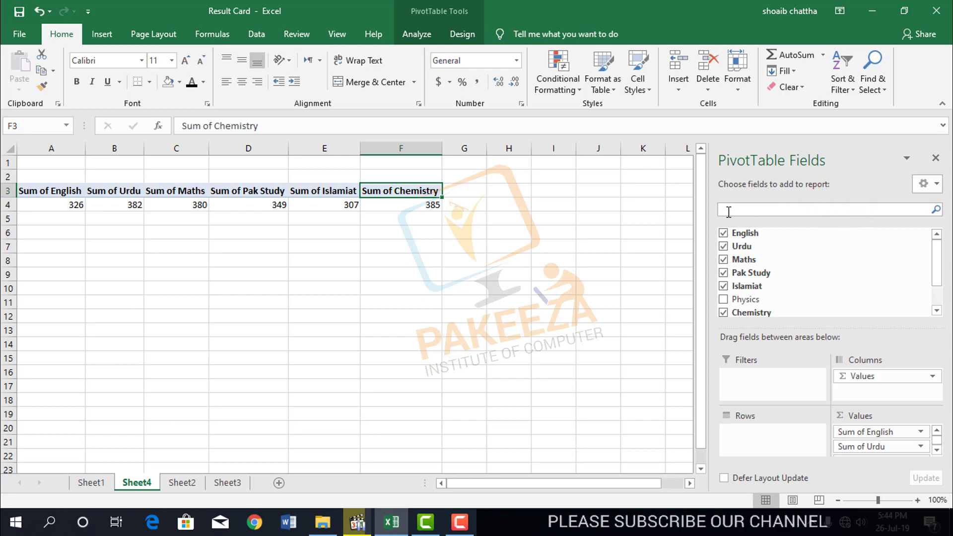
pyautogui.click(493, 231)
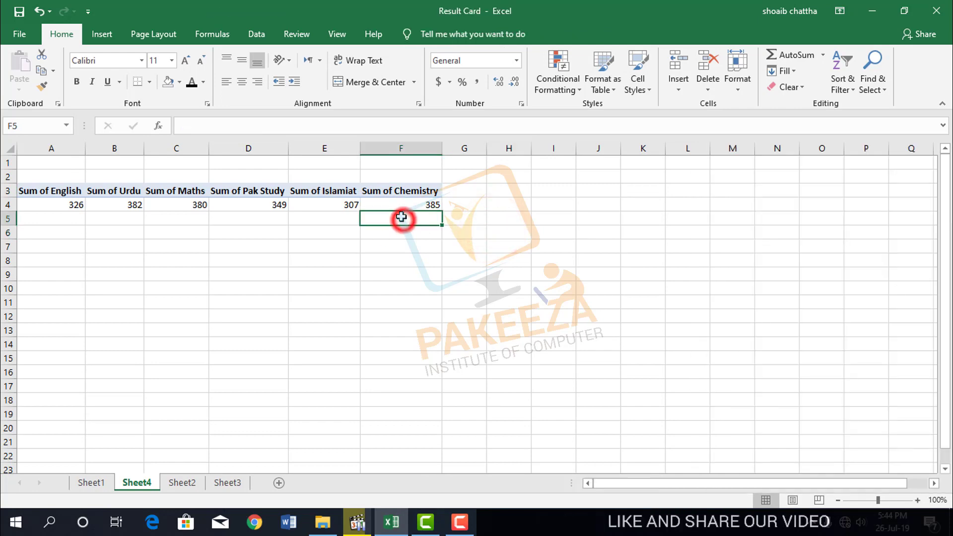
pyautogui.click(389, 203)
pyautogui.click(447, 276)
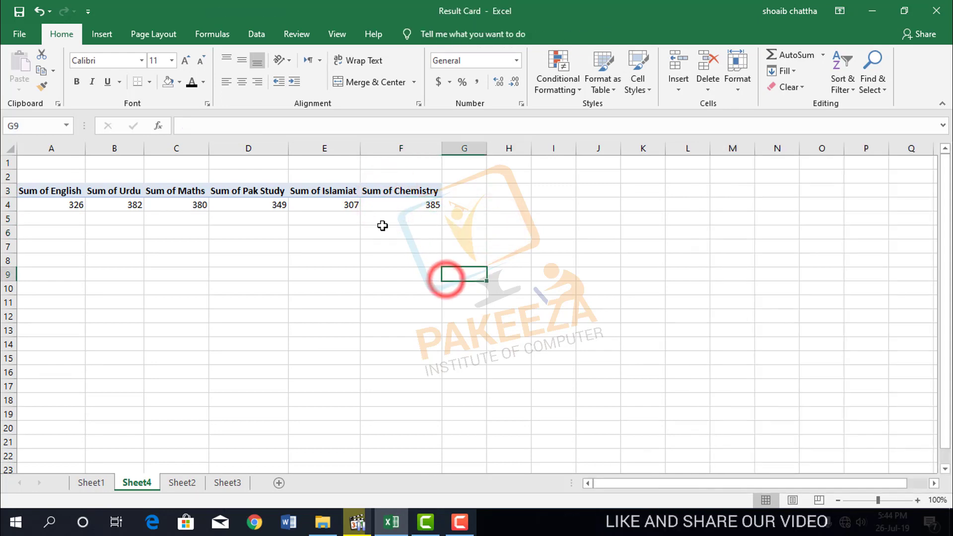
pyautogui.click(323, 198)
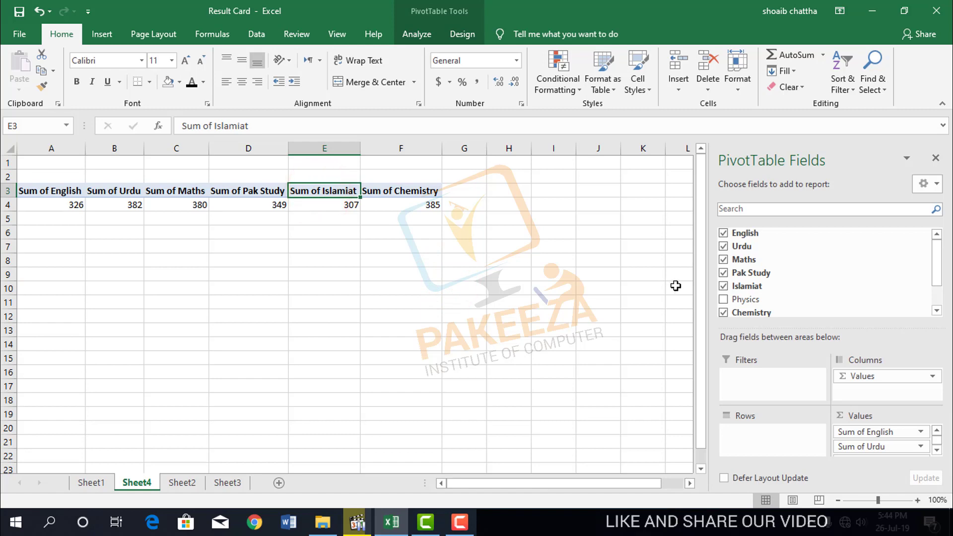
# Add the Physics field to the PivotTable and remove Islamiat, Pak Study, Maths, Urdu and English.
pyautogui.click(724, 300)
pyautogui.click(724, 286)
pyautogui.click(723, 273)
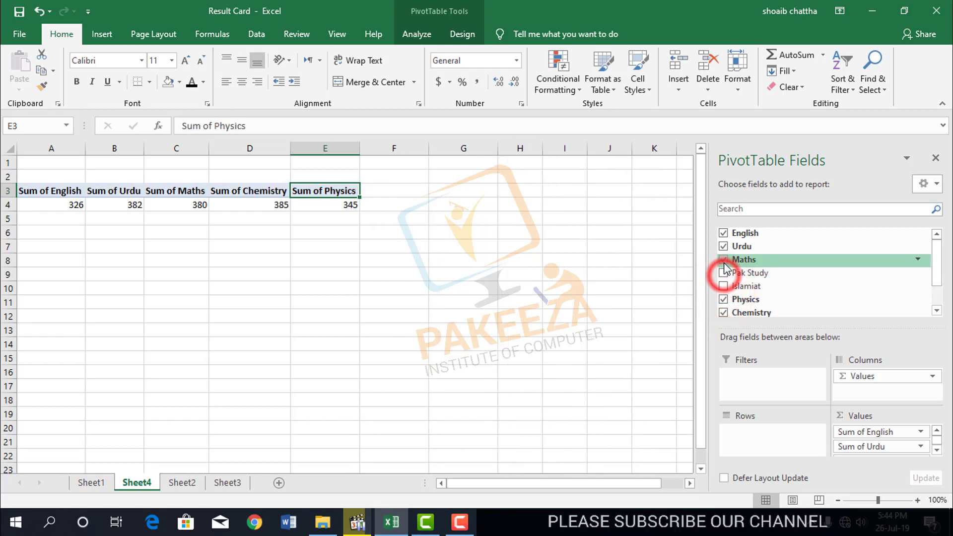
pyautogui.click(723, 259)
pyautogui.click(723, 247)
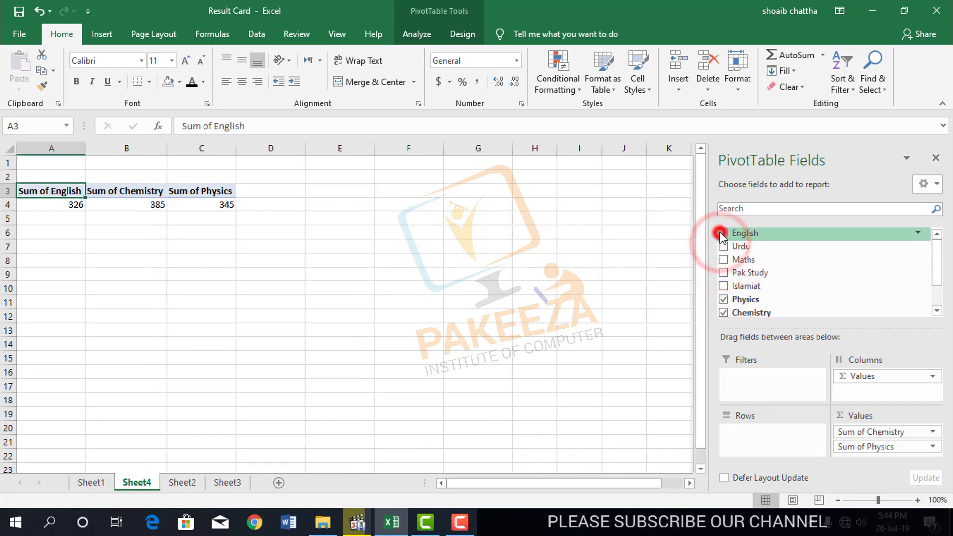
pyautogui.click(723, 233)
pyautogui.scroll(-1, 797, 274)
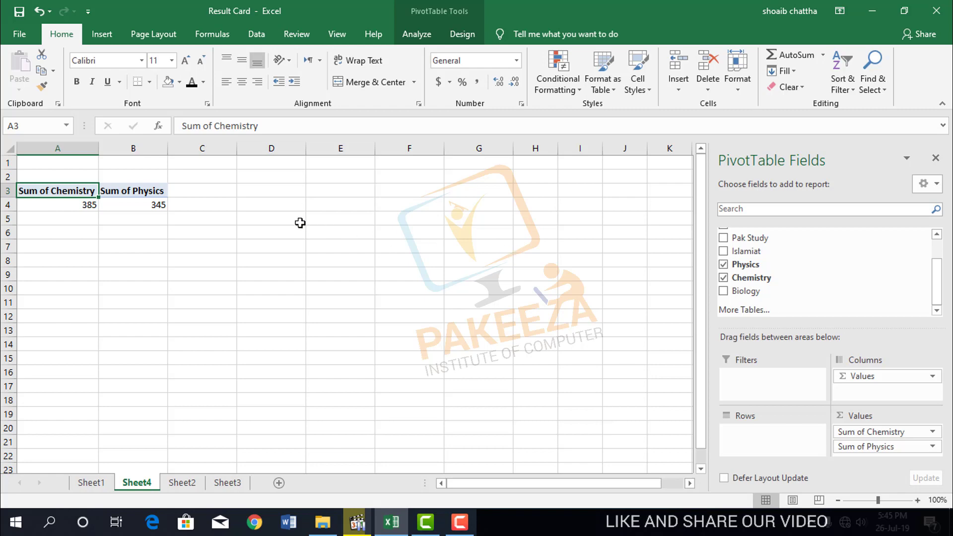
pyautogui.click(221, 214)
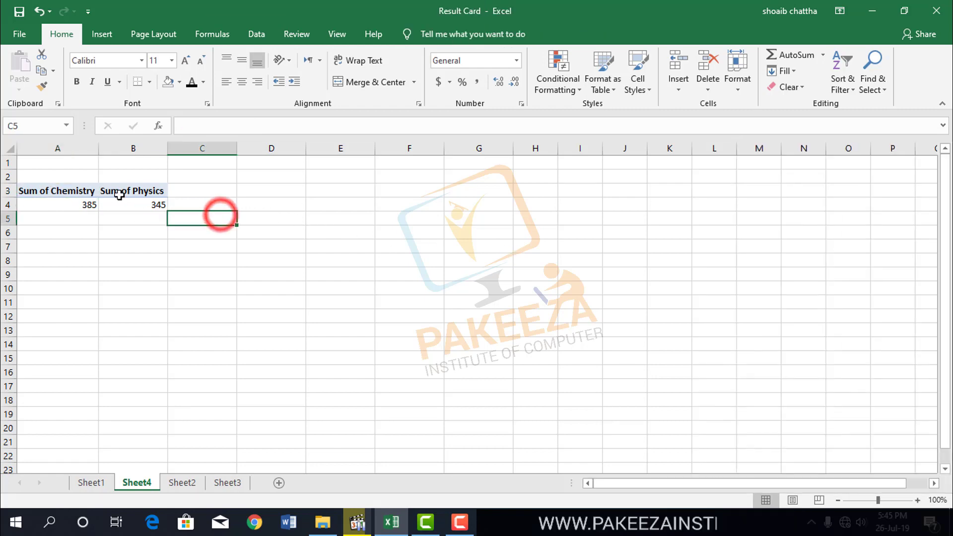
pyautogui.click(105, 191)
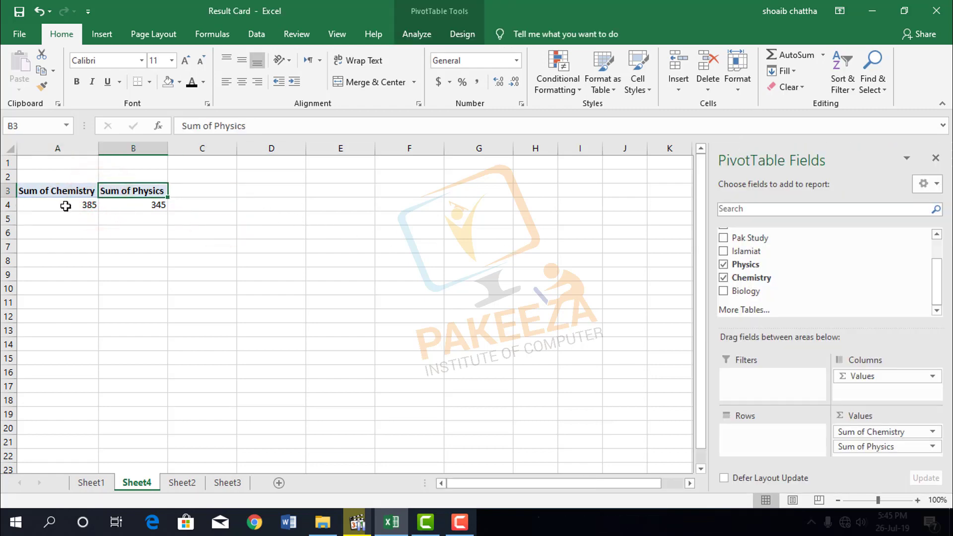
pyautogui.click(103, 34)
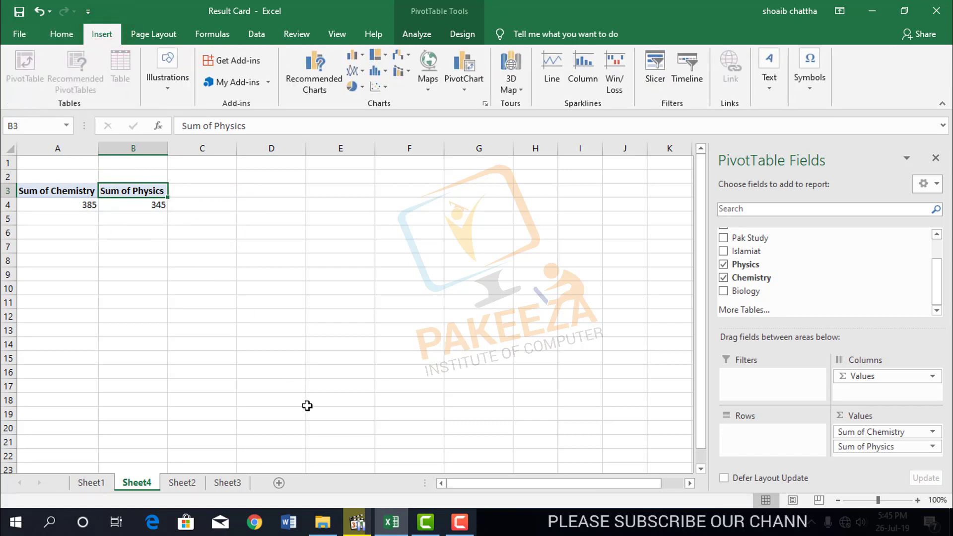
pyautogui.click(469, 528)
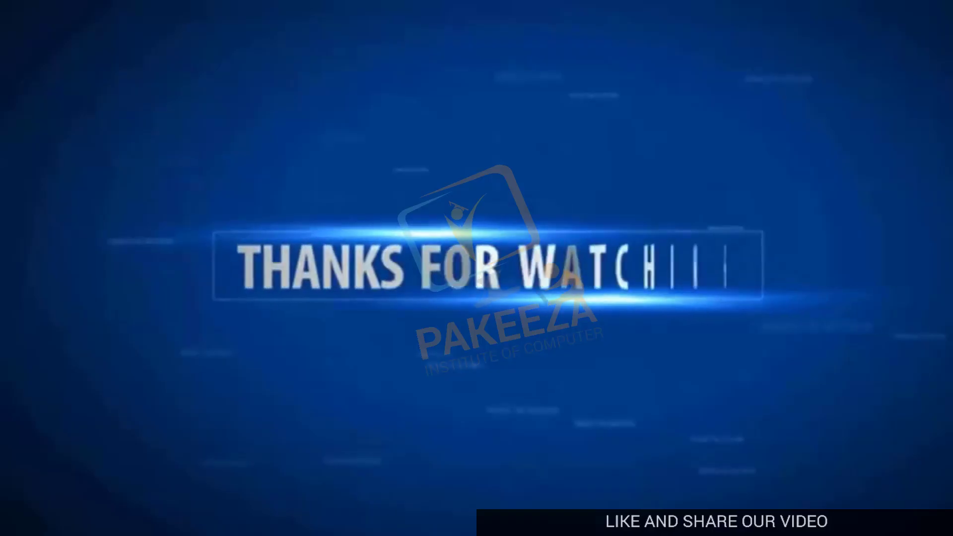